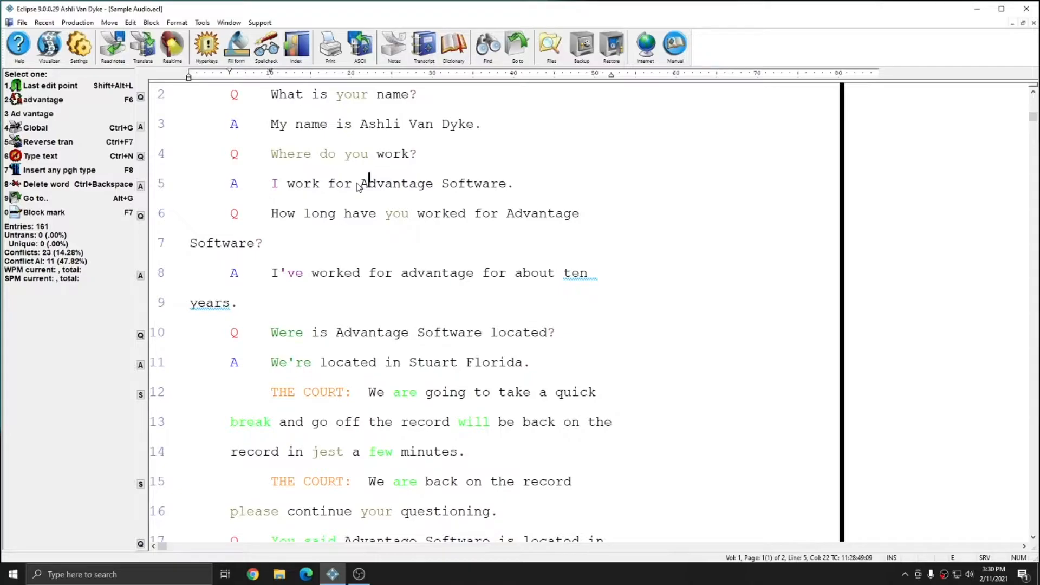
# Mark the block from the answer "I work for Advantage Software." on line 5 through "Stuart Florida?" on line 18.
pyautogui.click(357, 187)
pyautogui.scroll(-1, 308, 155)
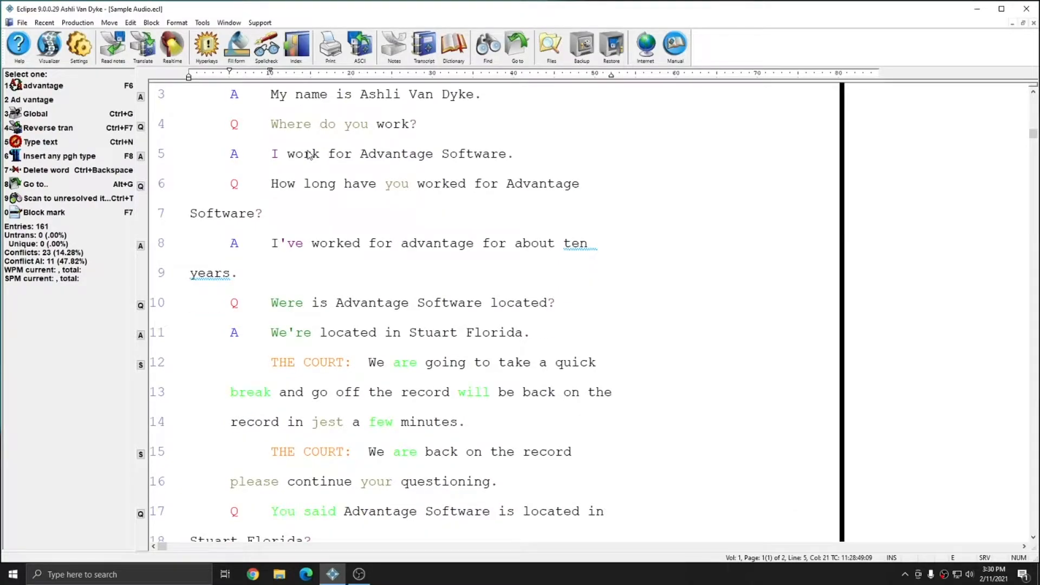
pyautogui.press('Home')
pyautogui.press('F7')
pyautogui.press('F7')
pyautogui.press('F7')
pyautogui.press('F7')
pyautogui.press('F7')
pyautogui.press('F7')
pyautogui.press('F7')
pyautogui.press('F7')
pyautogui.press('F7')
pyautogui.press('F7')
pyautogui.press('F7')
pyautogui.press('F7')
pyautogui.press('F7')
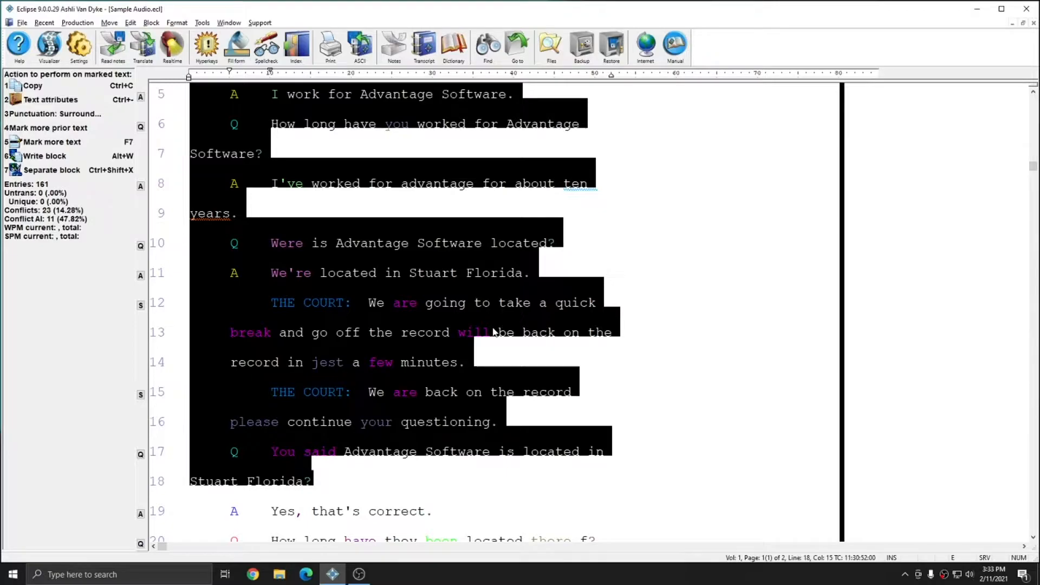
# Write the marked block out to a new Eclipse text file named Excerpt 1, agreeing to create it.
pyautogui.hotkey('alt', 'w')
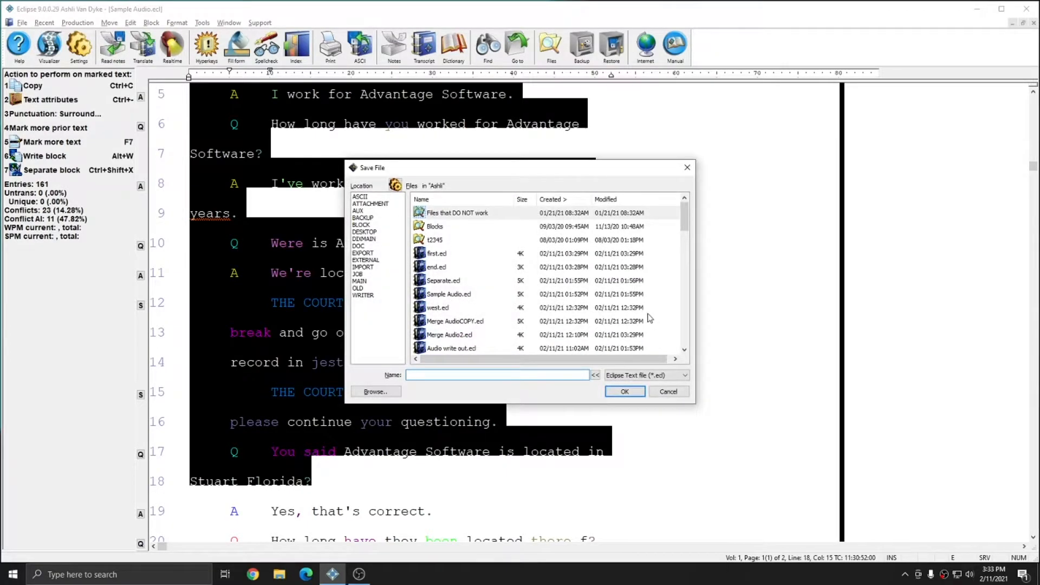
pyautogui.write('Excerpt 1')
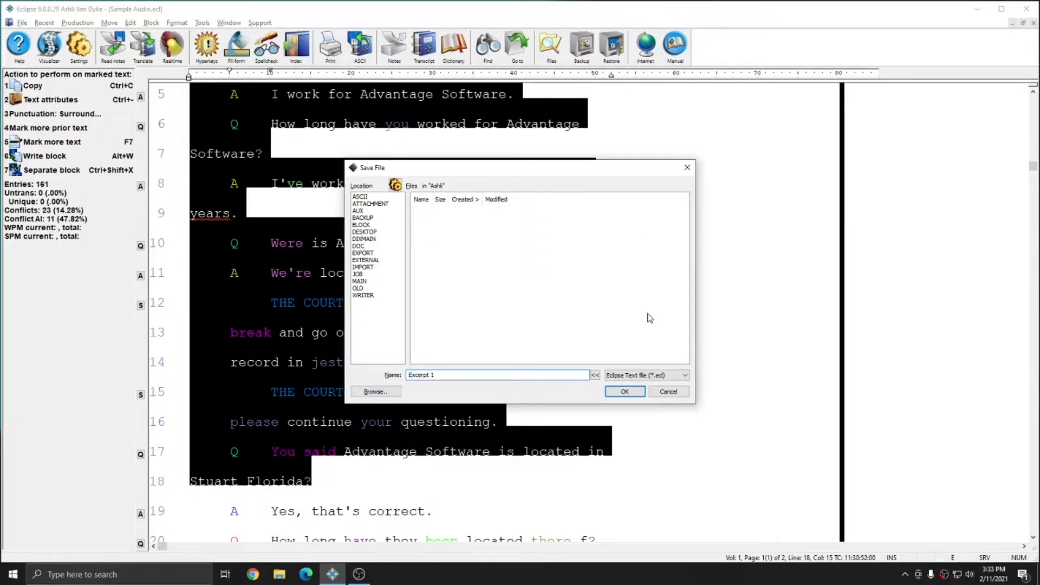
pyautogui.press('Return')
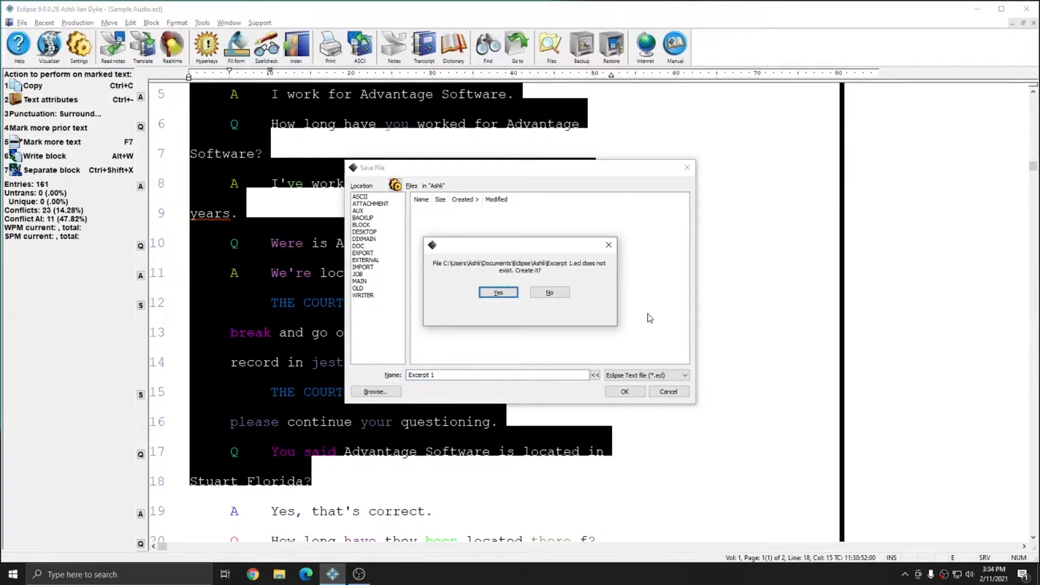
pyautogui.press('Return')
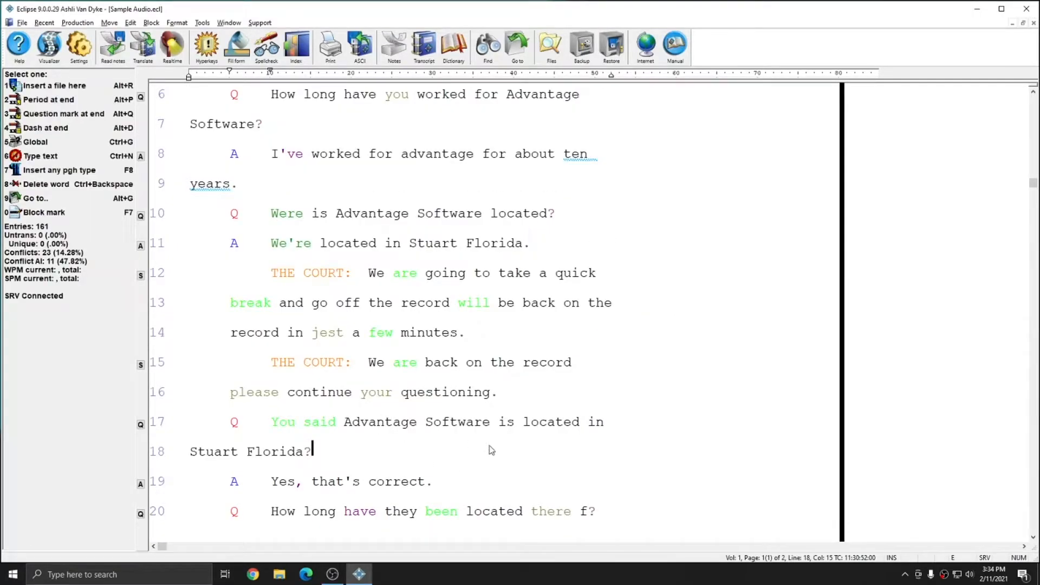
pyautogui.press('1')
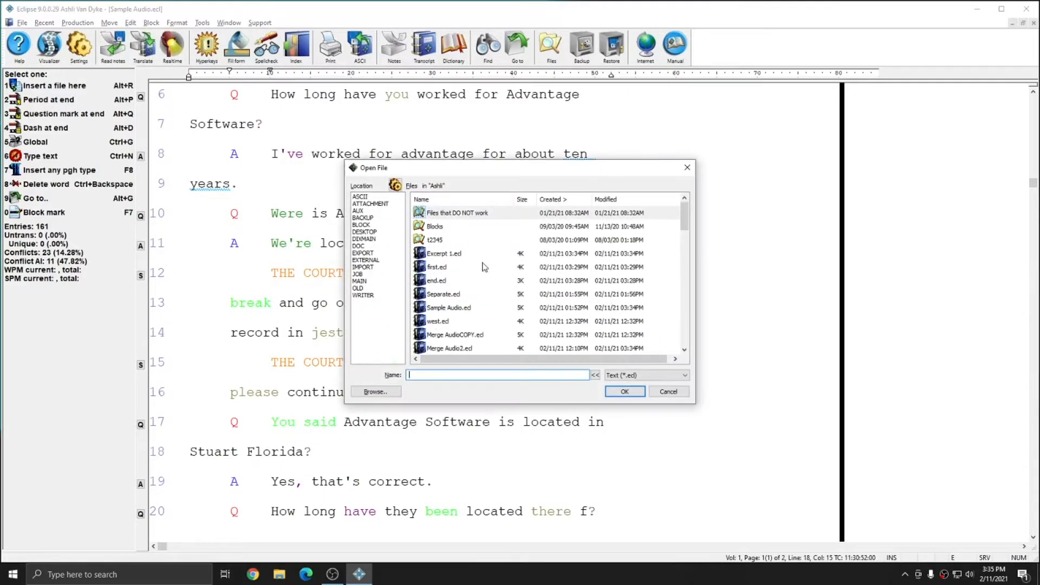
pyautogui.click(442, 253)
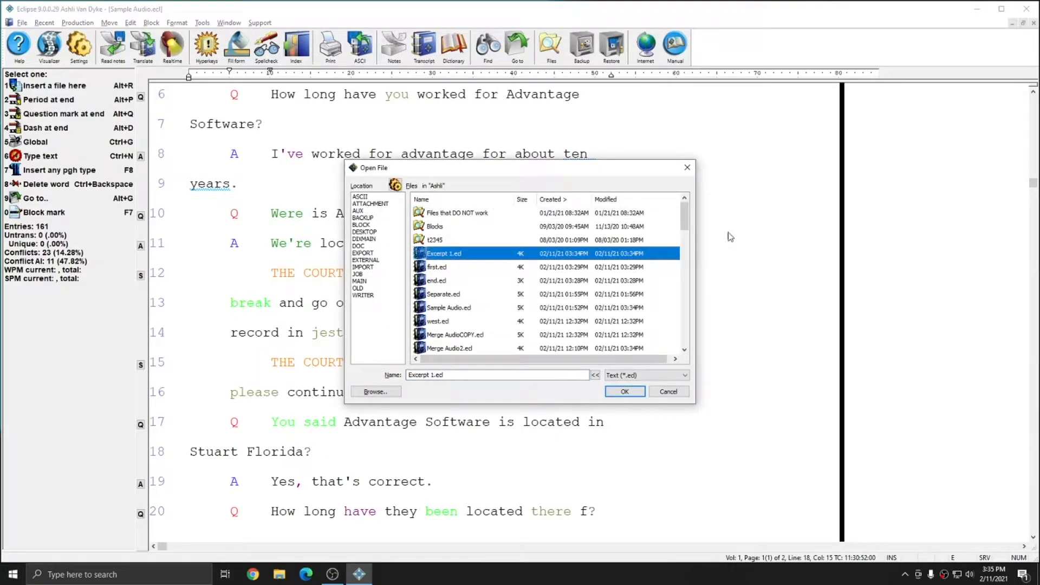
pyautogui.press('Escape')
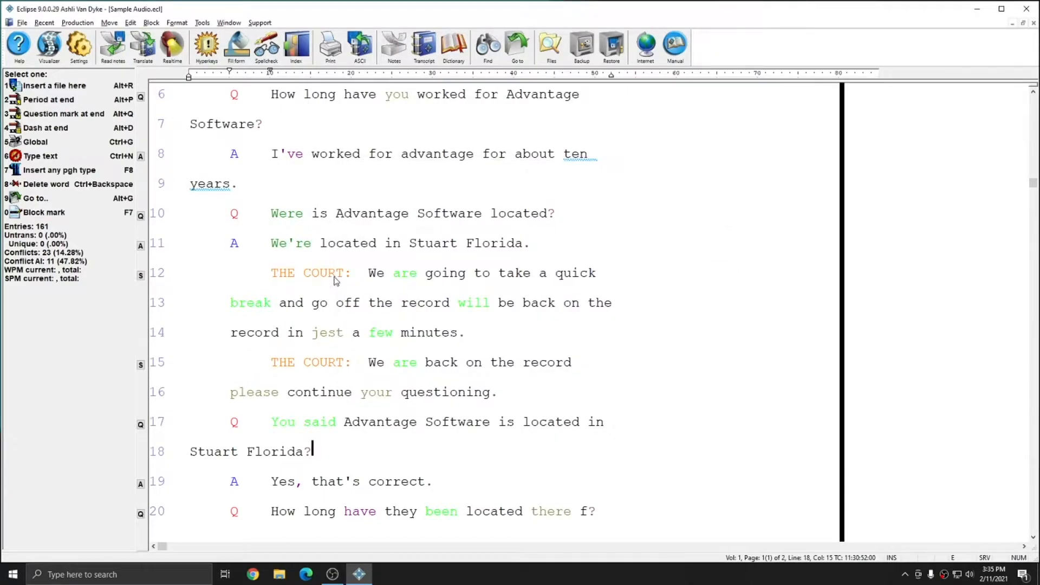
# In the file manager, expand the Sample Audio job and examine the size of its WAV file.
pyautogui.hotkey('ctrl', 'f')
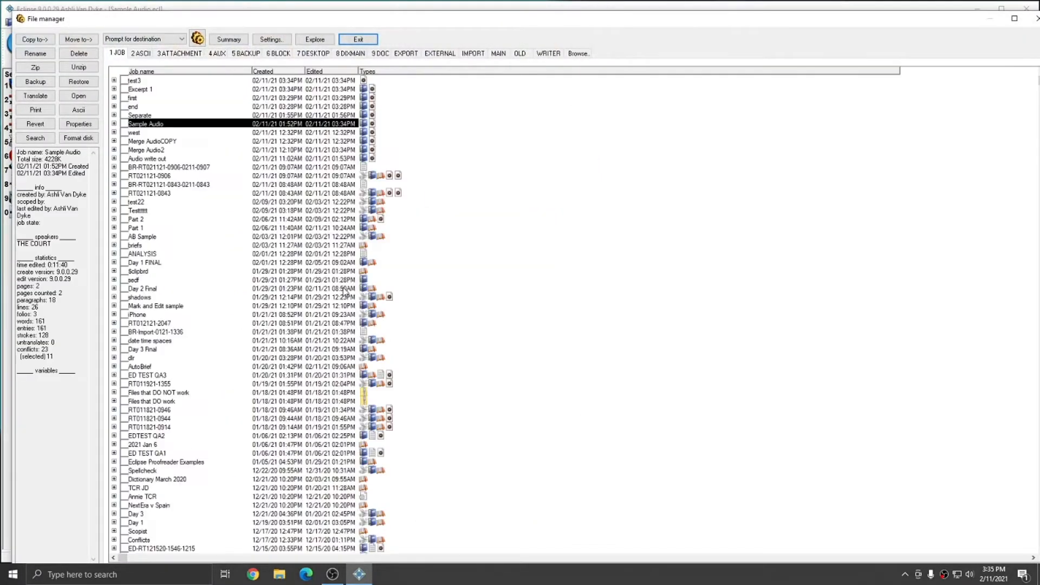
pyautogui.click(115, 124)
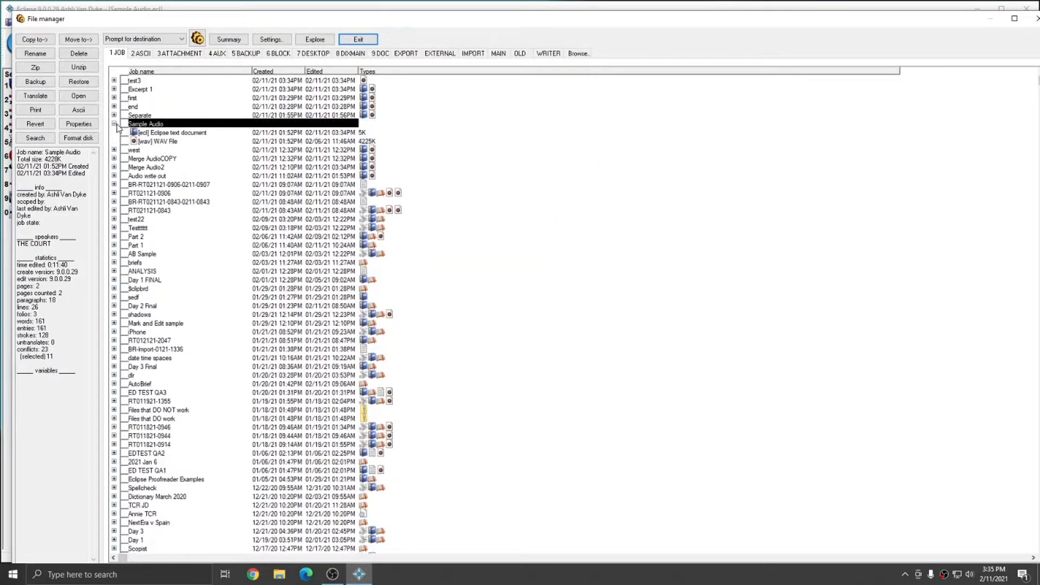
pyautogui.click(260, 150)
pyautogui.click(275, 142)
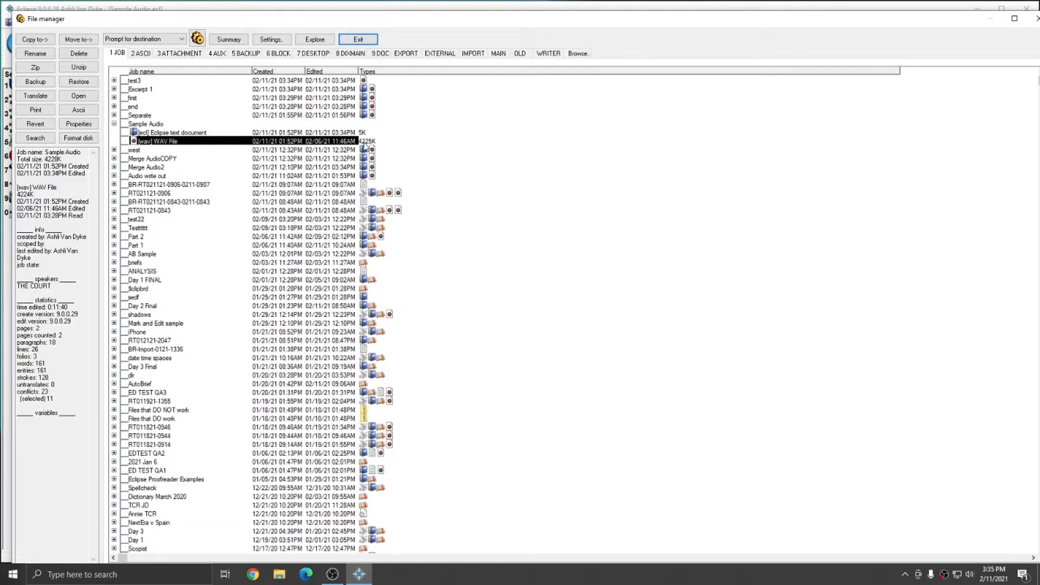
pyautogui.click(114, 124)
# Expand the Excerpt 1 job to examine its text document and WAV file, and close the file manager.
pyautogui.click(114, 89)
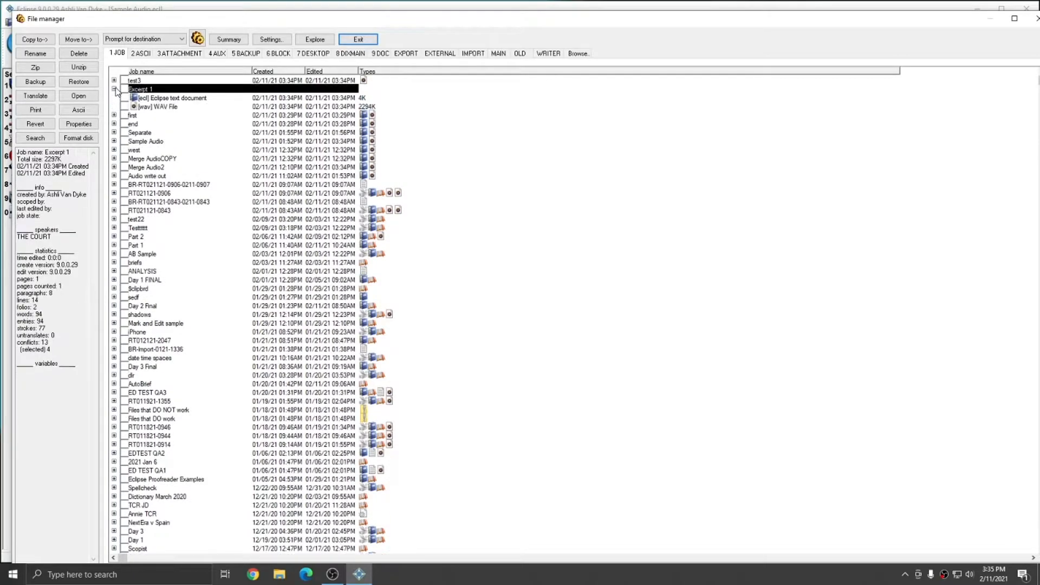
pyautogui.click(152, 100)
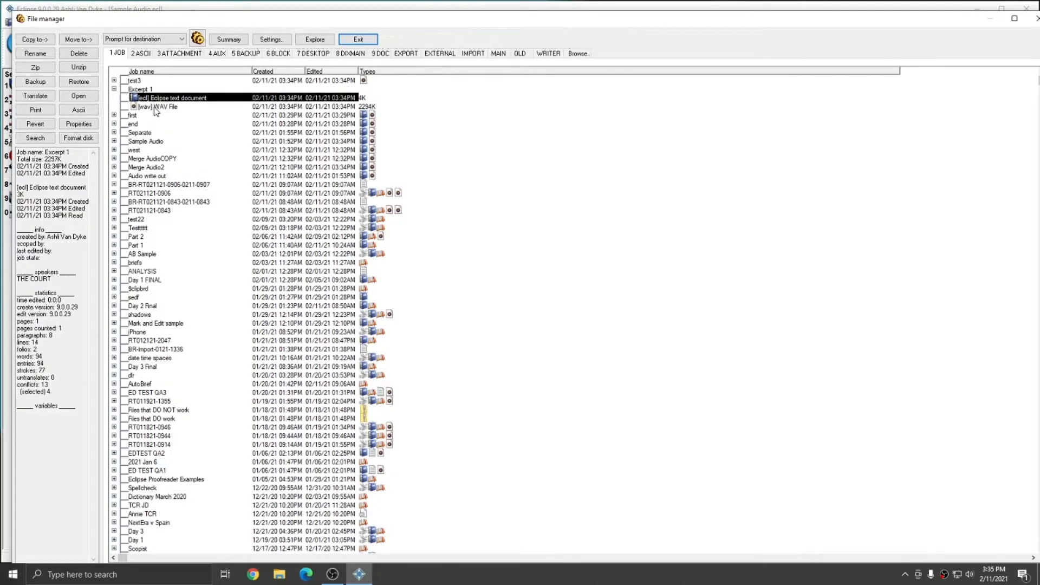
pyautogui.click(158, 107)
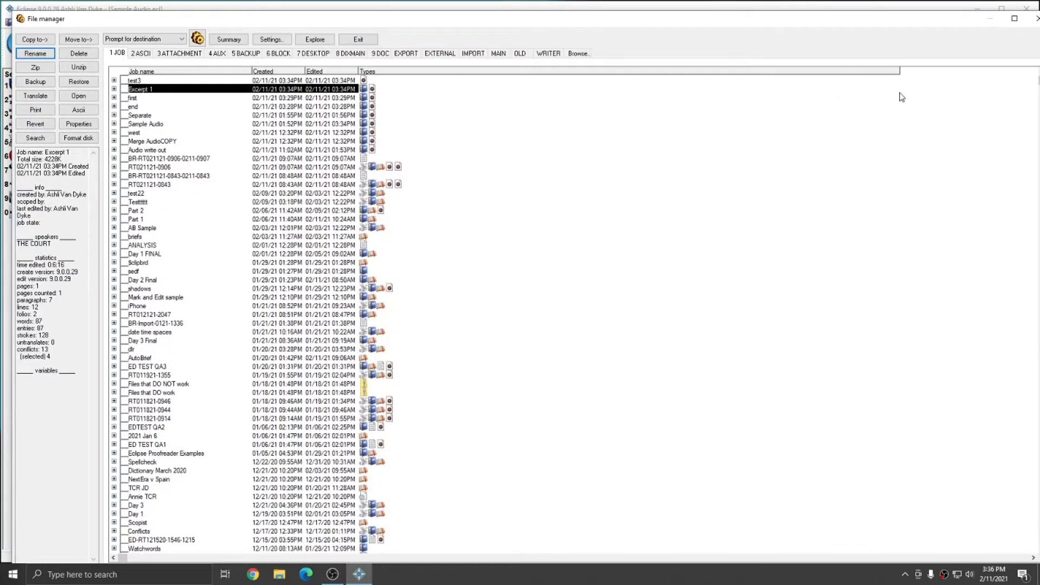
pyautogui.click(1036, 19)
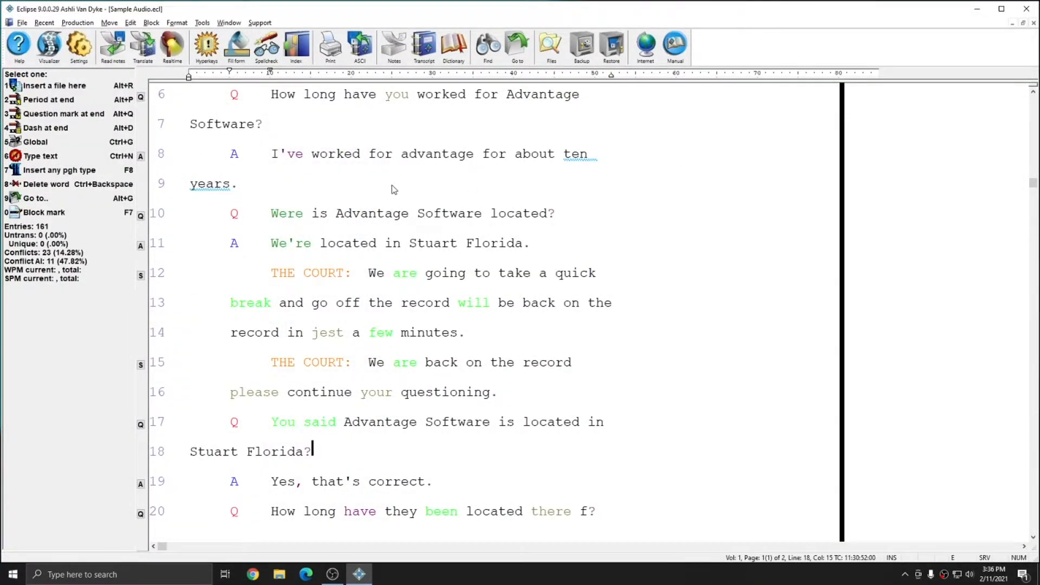
# Close the Sample Audio document and open Excerpt 1.ecl.
pyautogui.press('Escape')
pyautogui.hotkey('alt', 'e')
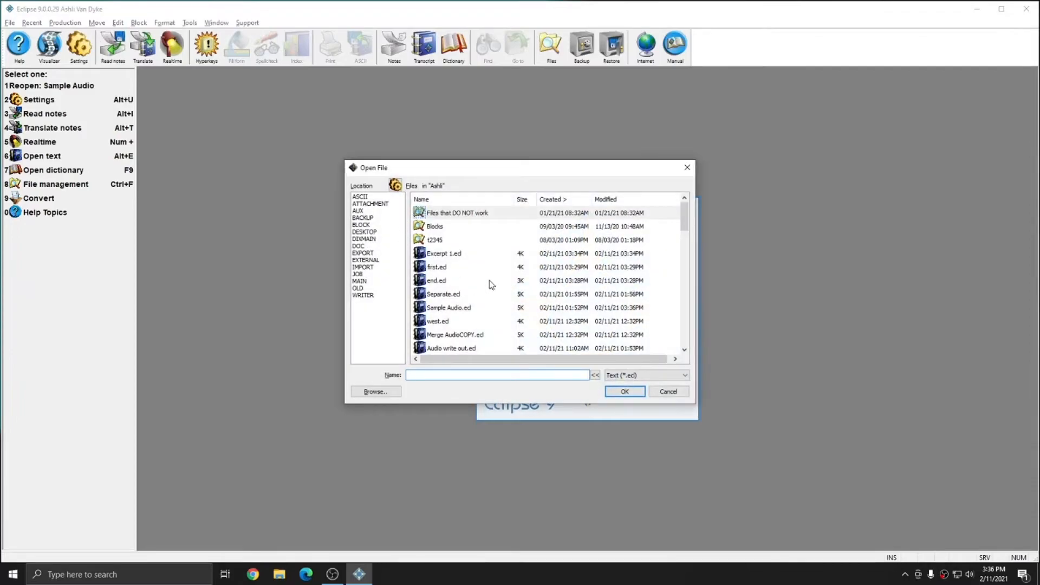
pyautogui.doubleClick(446, 254)
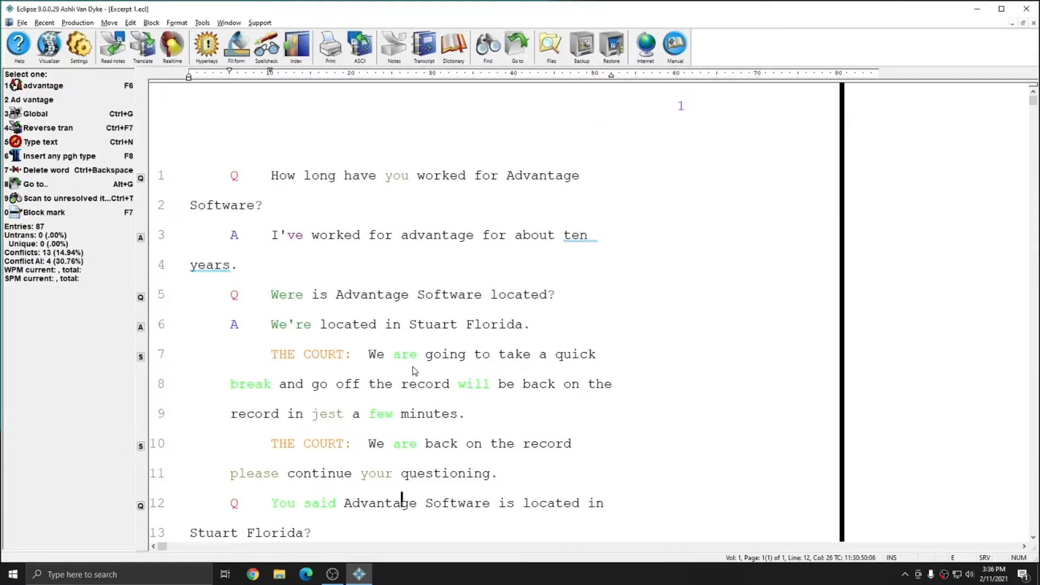
# Examine the time codes on lines 1 and 12 of the excerpt and its job entry in the file manager.
pyautogui.click(292, 182)
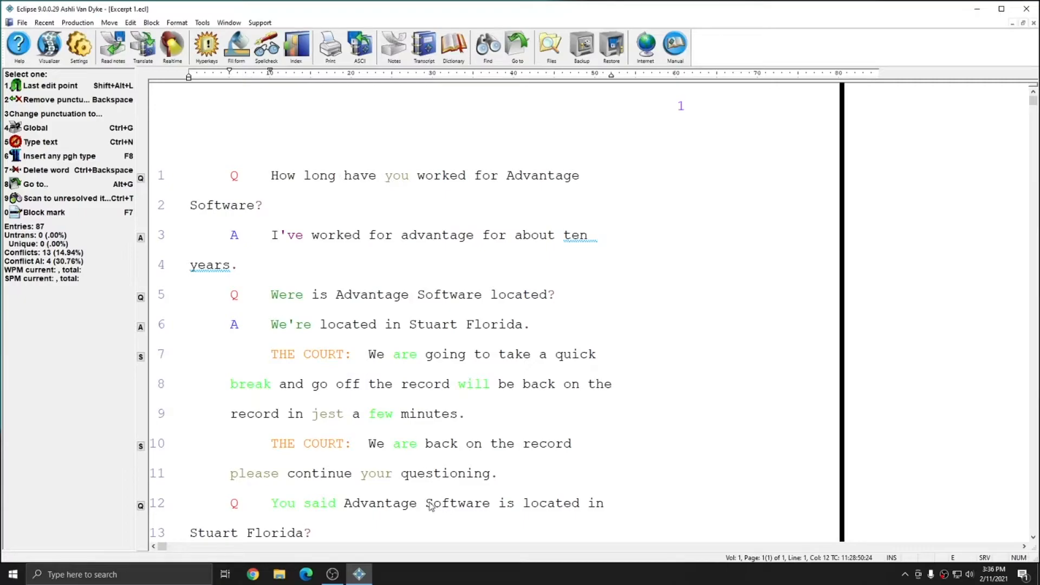
pyautogui.click(387, 503)
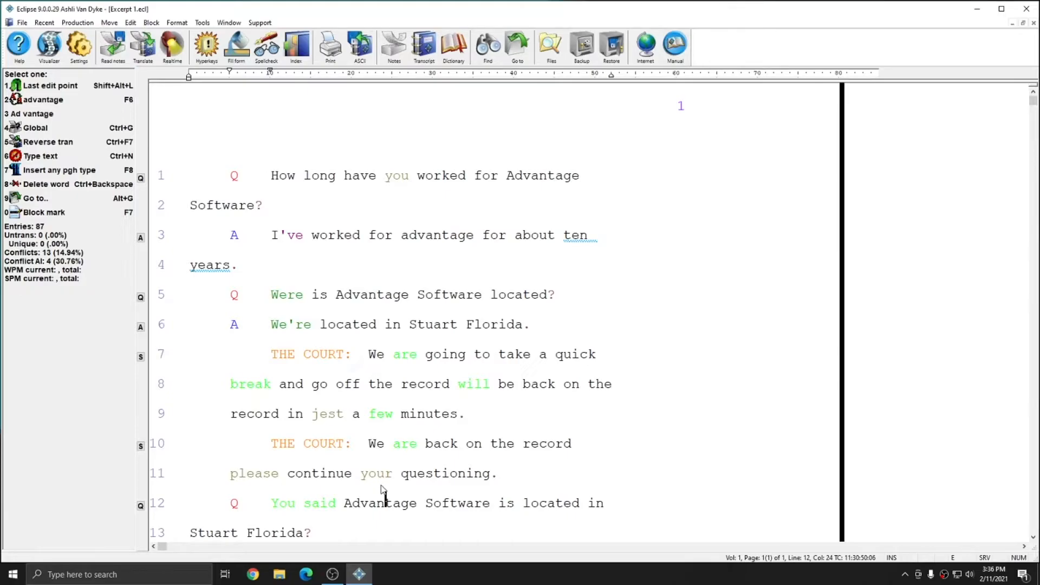
pyautogui.hotkey('ctrl', 'f')
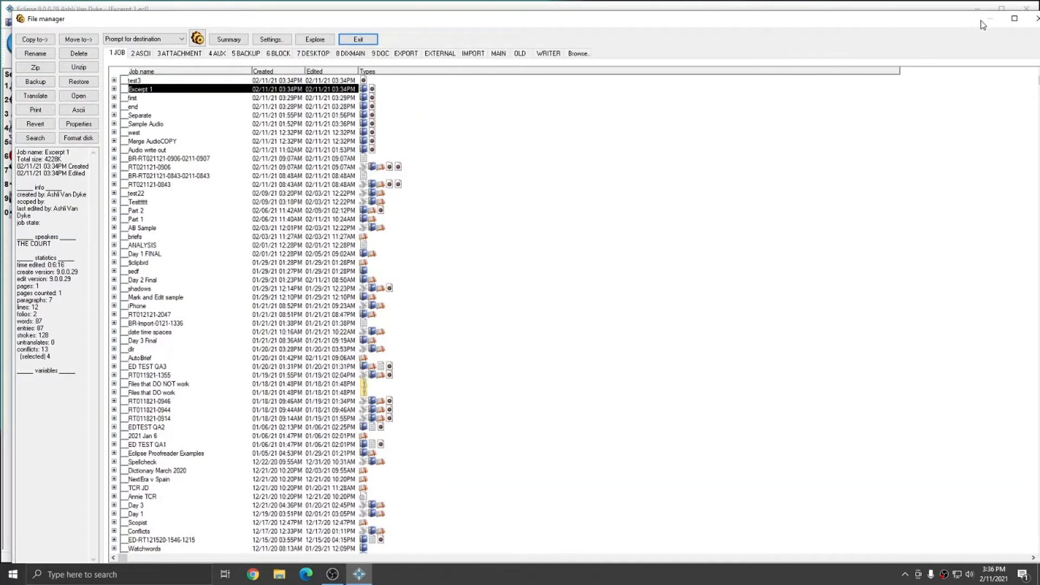
pyautogui.click(1036, 18)
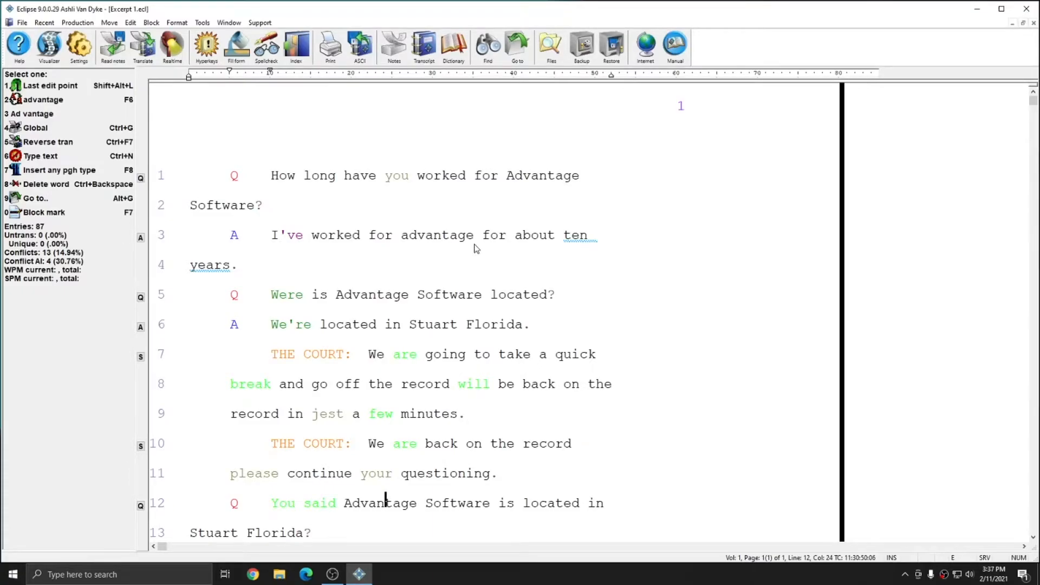
pyautogui.click(272, 179)
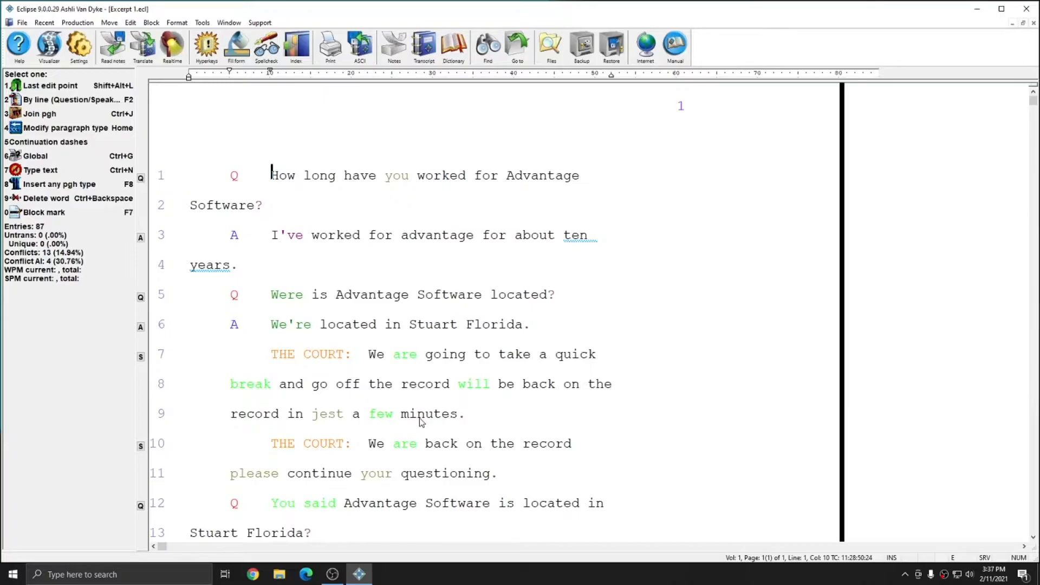
# Close the excerpt and reopen Sample Audio.ecl.
pyautogui.hotkey('ctrl', 'F4')
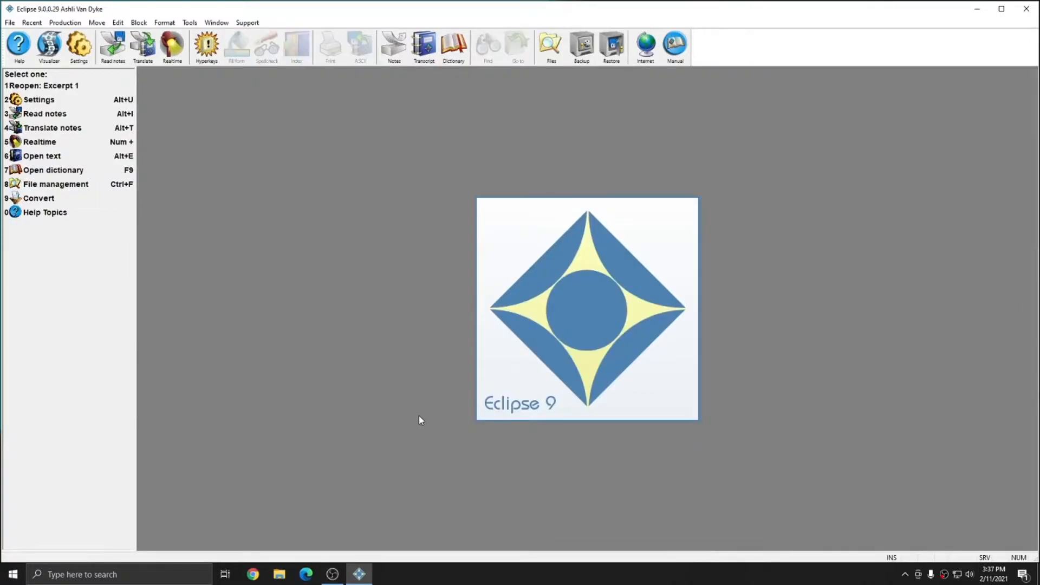
pyautogui.hotkey('alt', 'e')
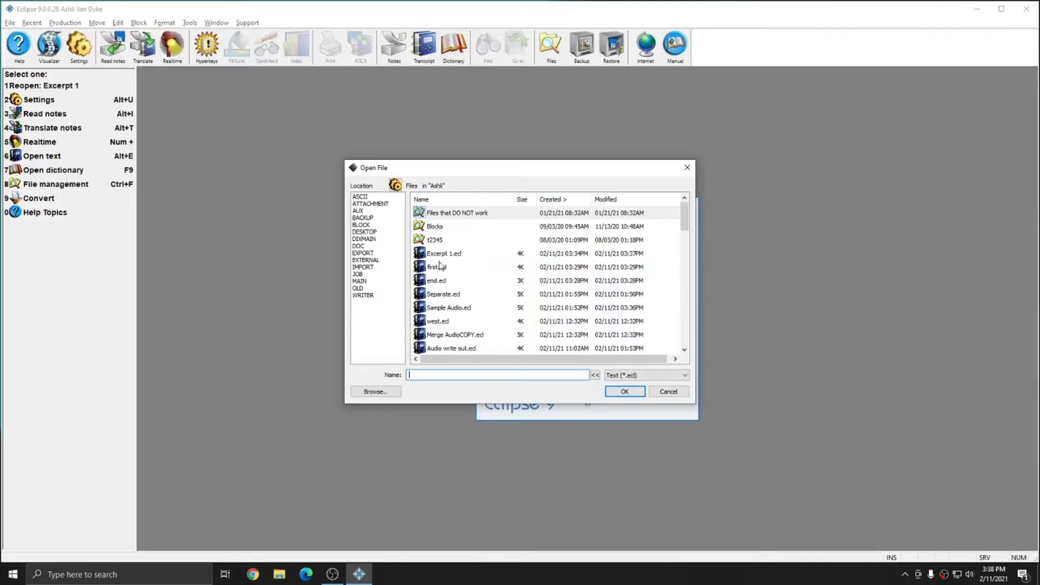
pyautogui.doubleClick(445, 309)
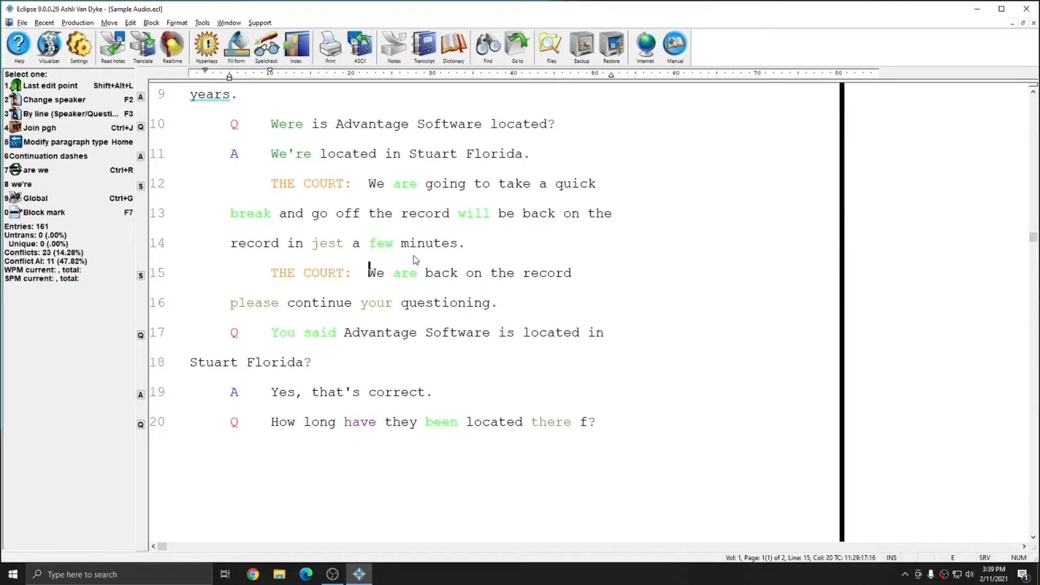
# Mark the block from THE COURT paragraph on line 15 through the end of the document.
pyautogui.press('Home')
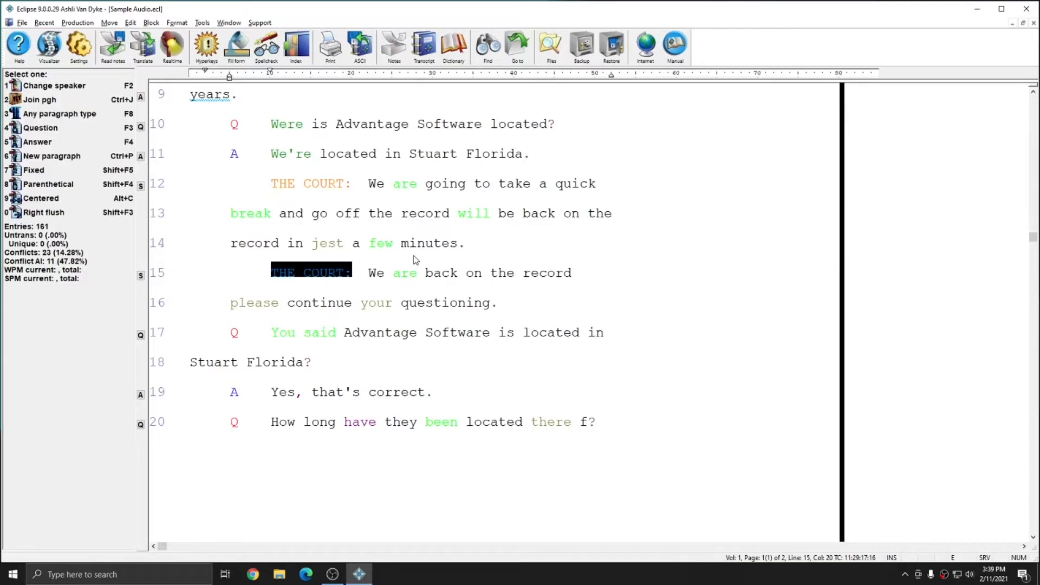
pyautogui.press('F7')
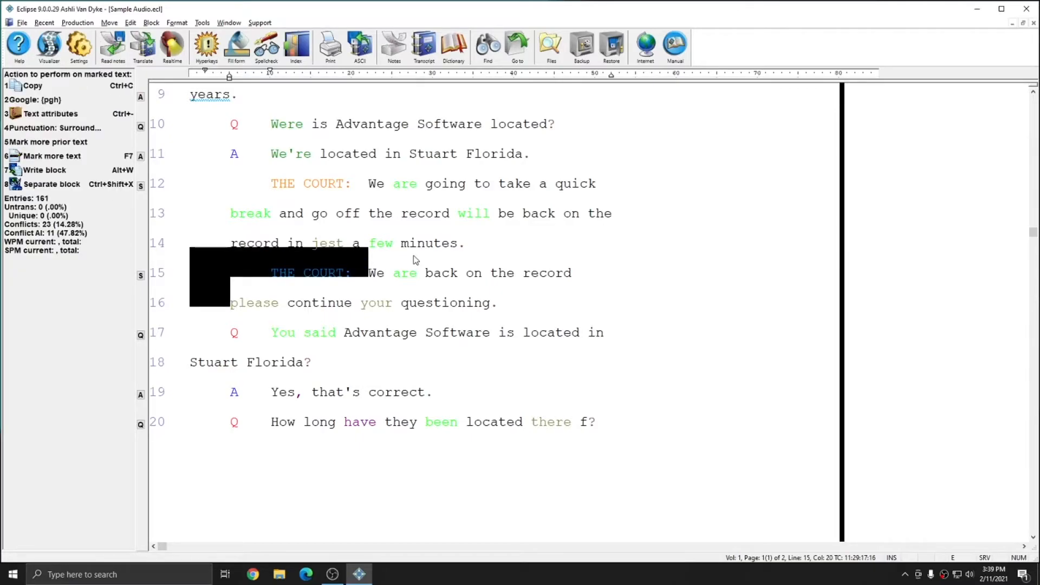
pyautogui.hotkey('ctrl', 'End')
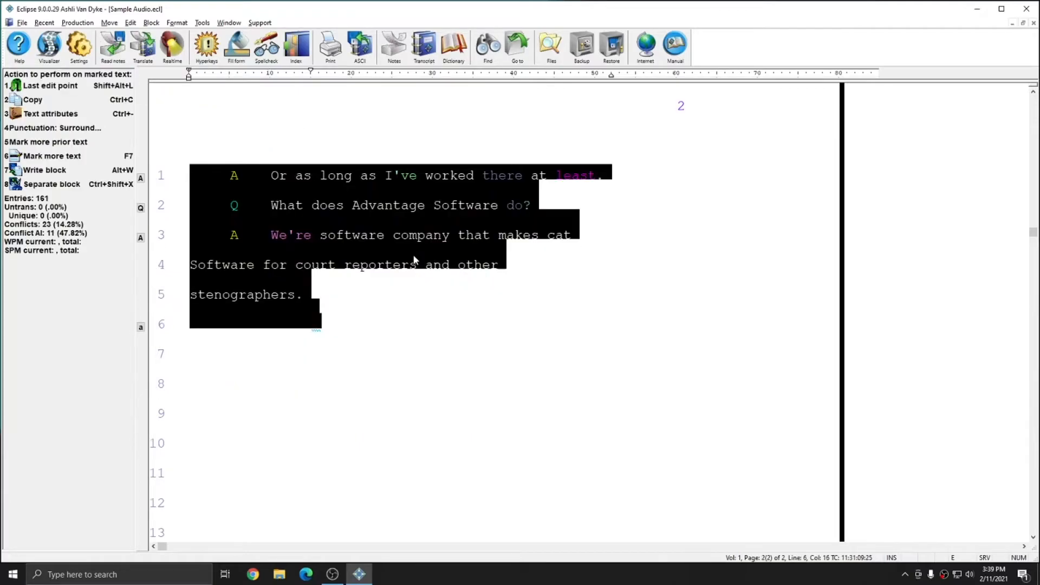
pyautogui.scroll(5, 645, 328)
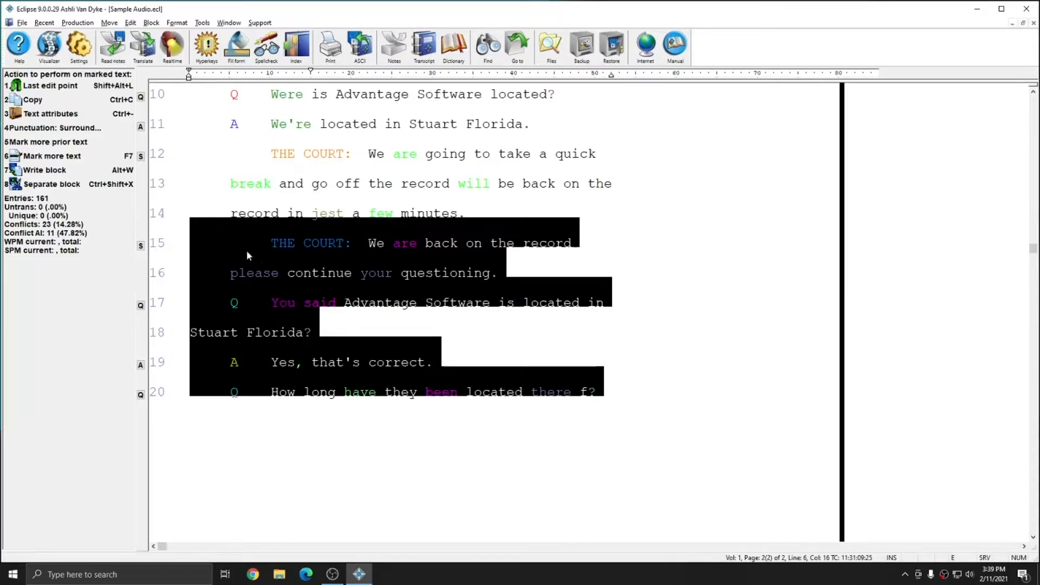
pyautogui.scroll(-6, 474, 279)
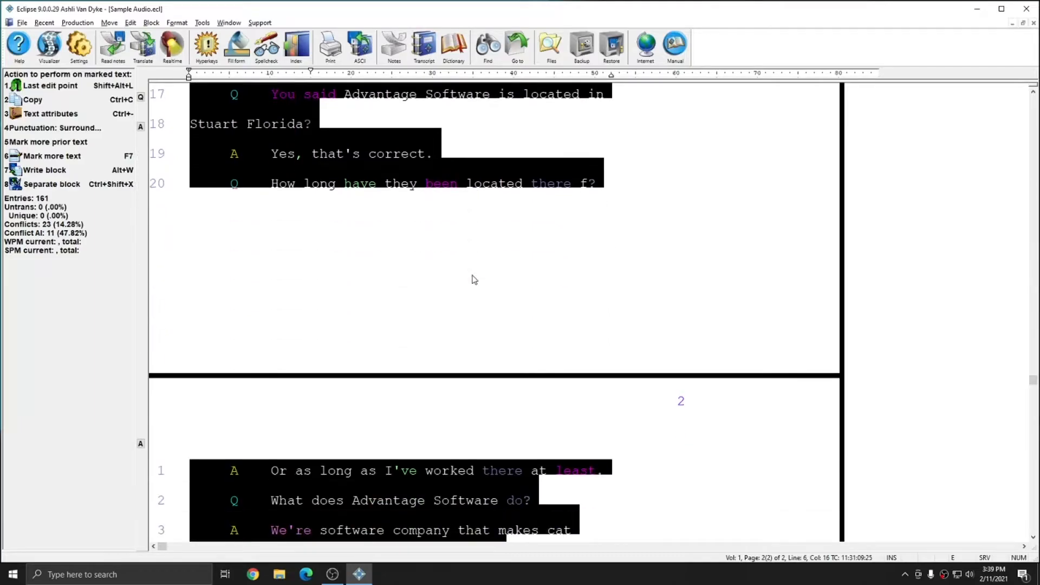
pyautogui.scroll(5, 473, 280)
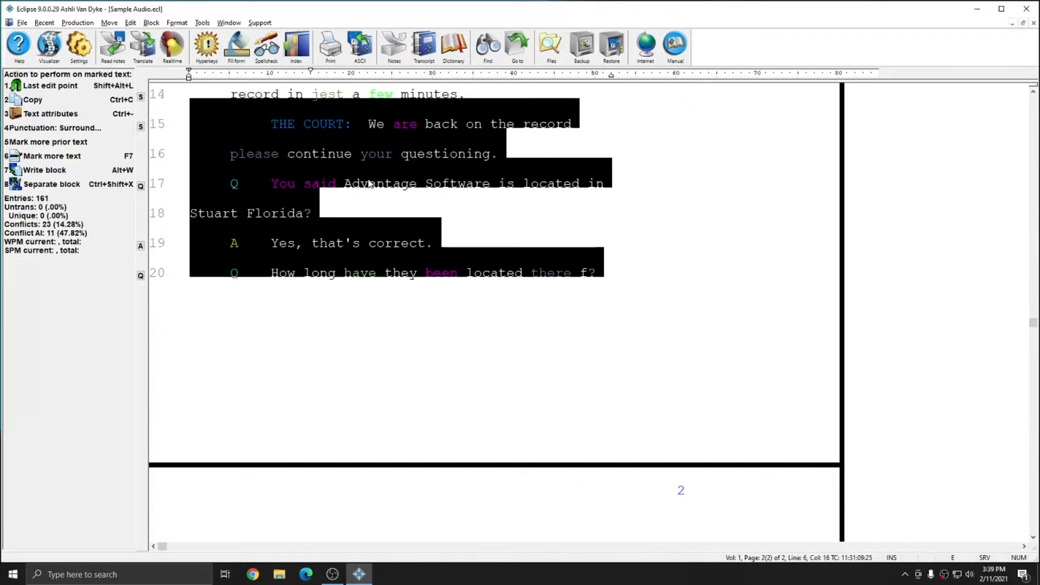
# Separate the marked block into a new file named Seperate, agreeing to create the file and remove the text from the original.
pyautogui.click(157, 24)
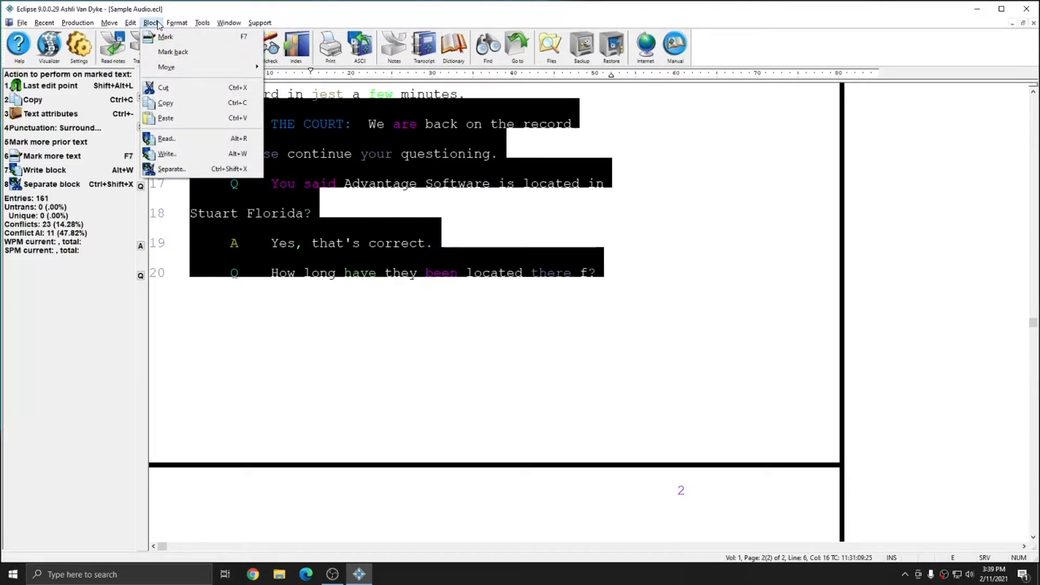
pyautogui.click(180, 171)
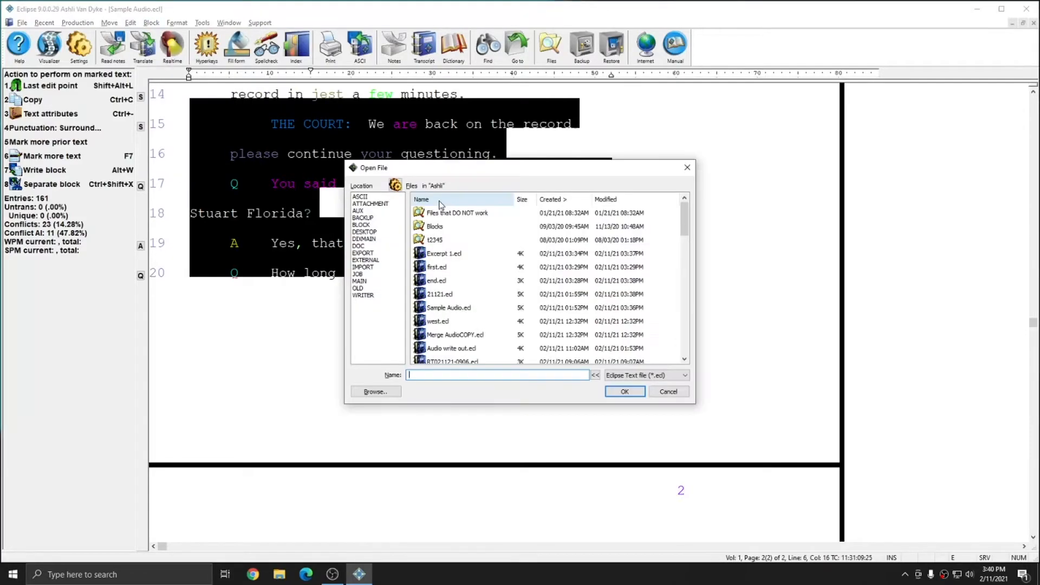
pyautogui.write('Seperate')
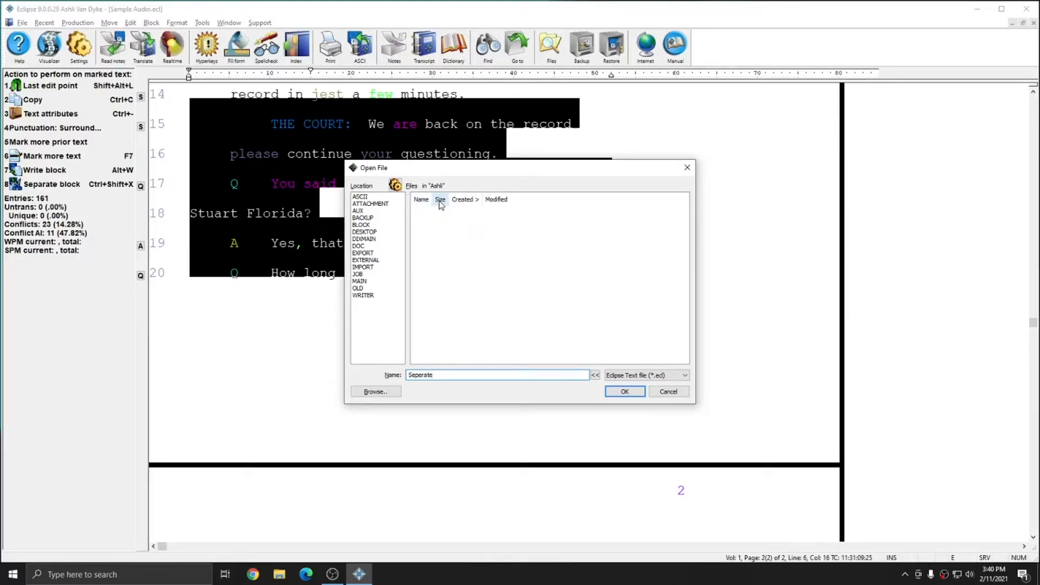
pyautogui.press('Return')
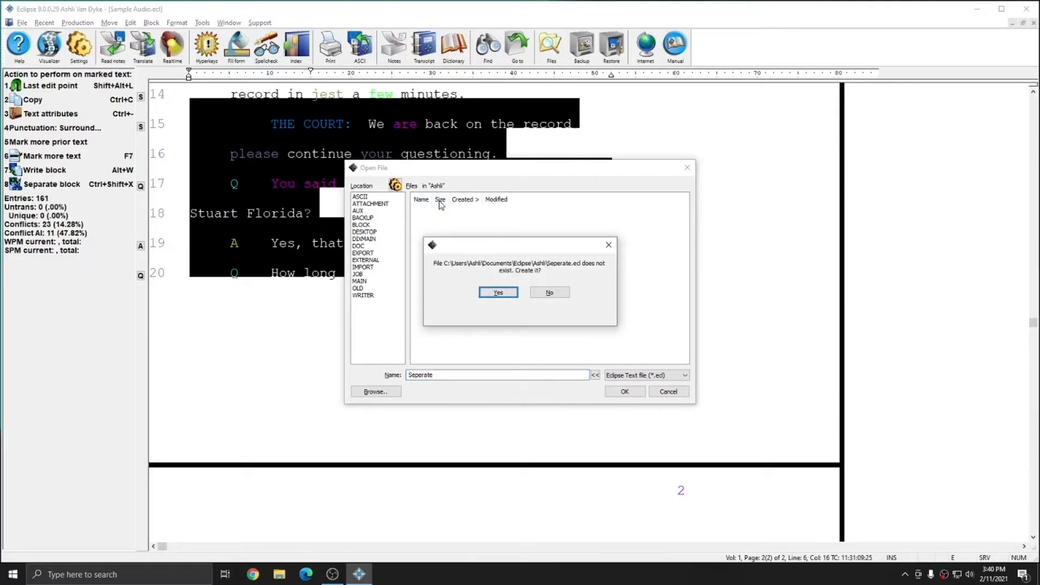
pyautogui.press('Return')
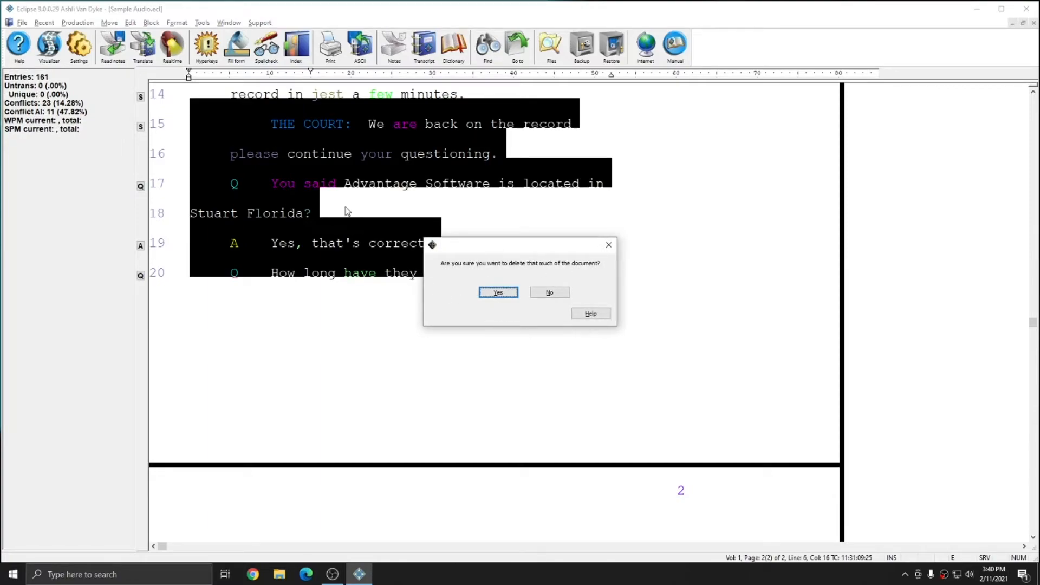
pyautogui.click(499, 292)
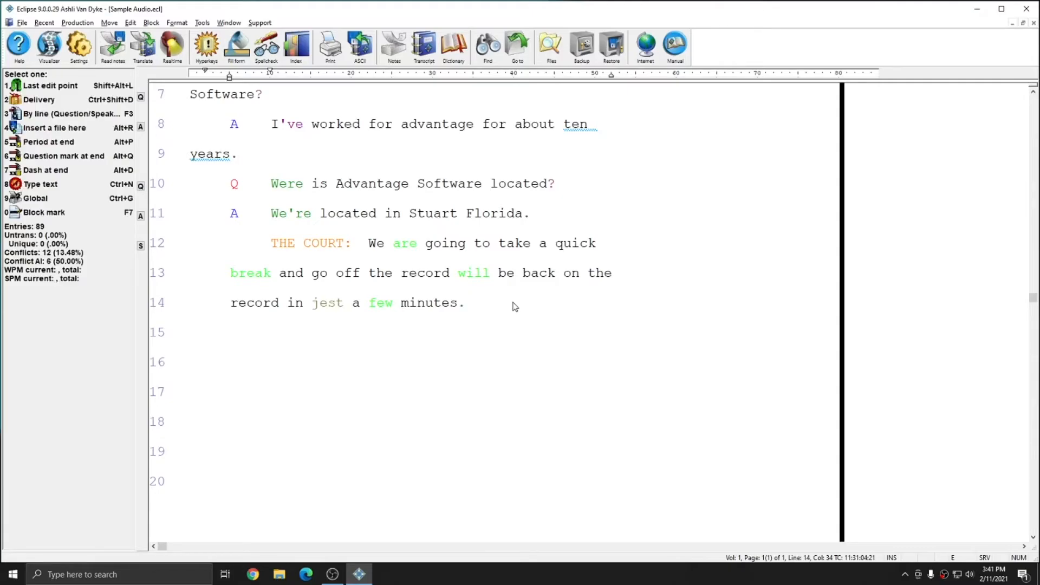
# Open Seperate.ecl and place the cursor in the word "reporters" on line 10 to check its time code and audio.
pyautogui.hotkey('ctrl', 'o')
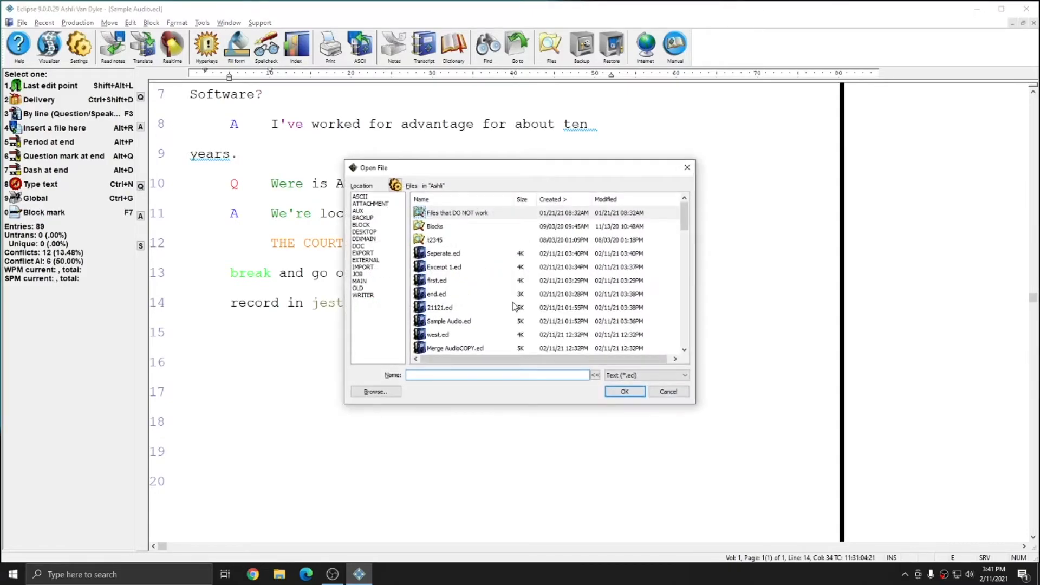
pyautogui.click(443, 254)
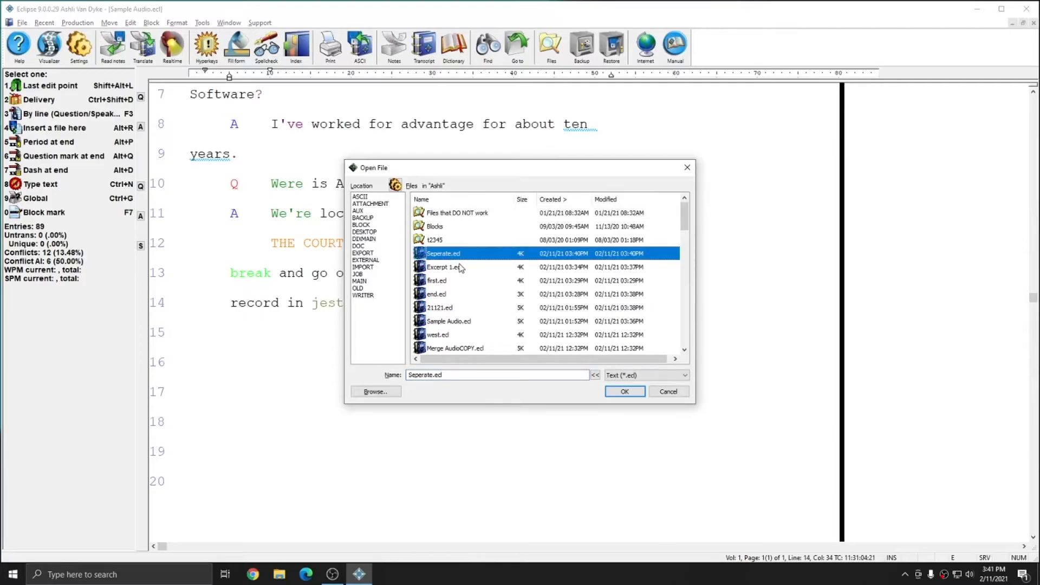
pyautogui.doubleClick(445, 254)
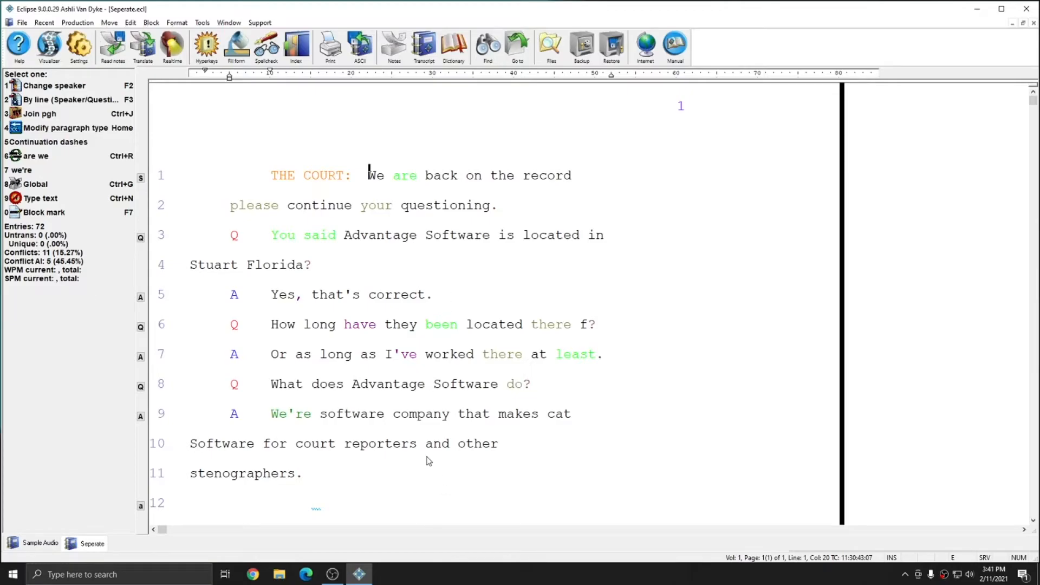
pyautogui.click(356, 444)
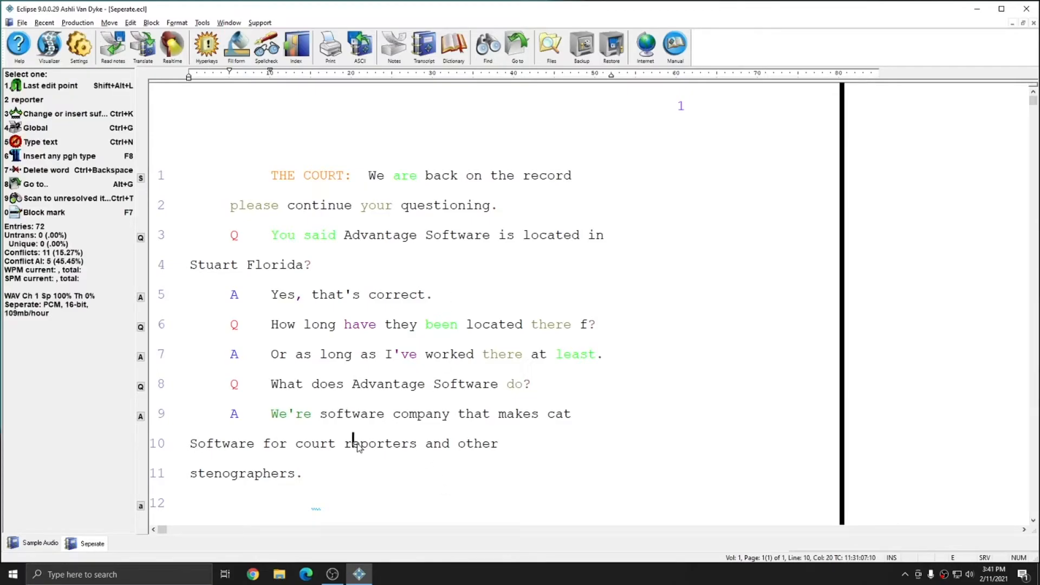